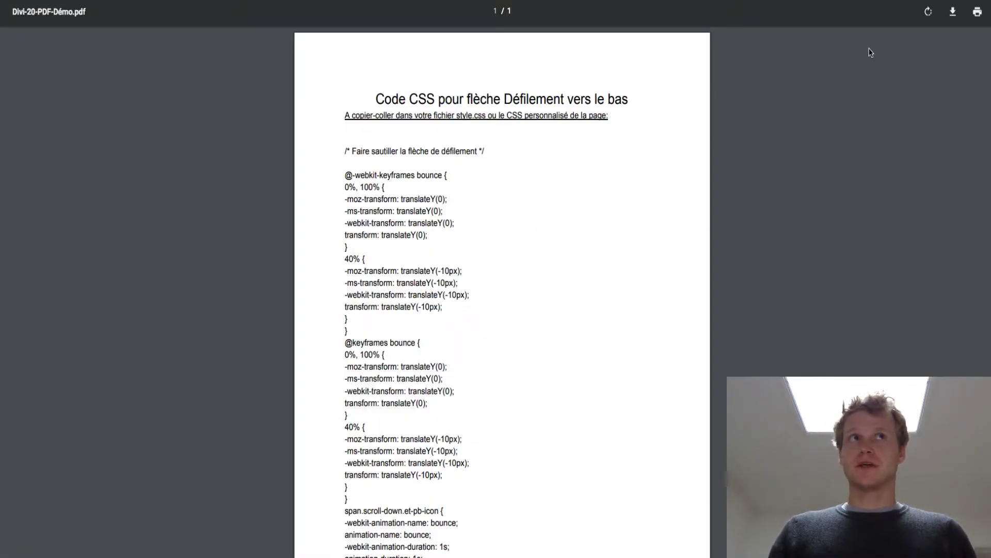
pyautogui.click(953, 12)
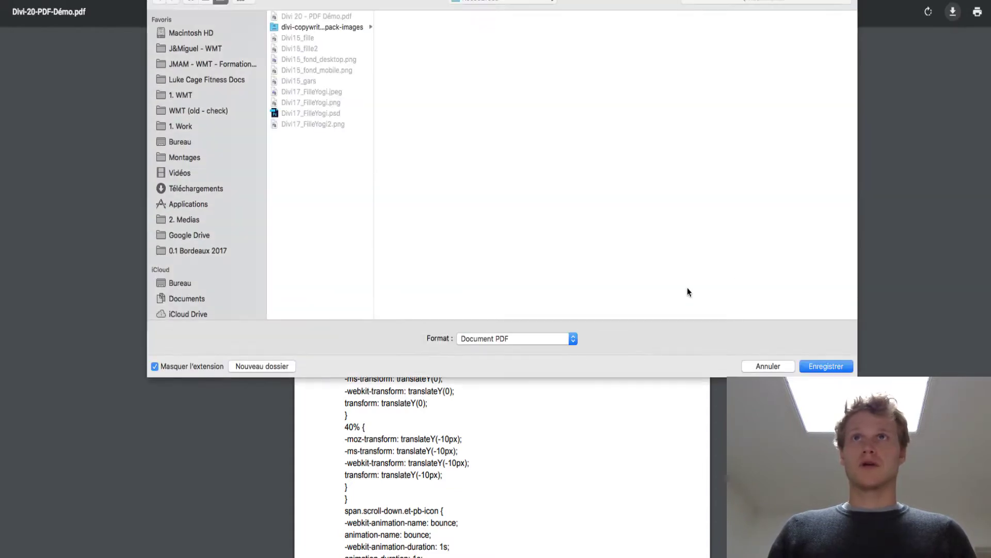
pyautogui.click(770, 363)
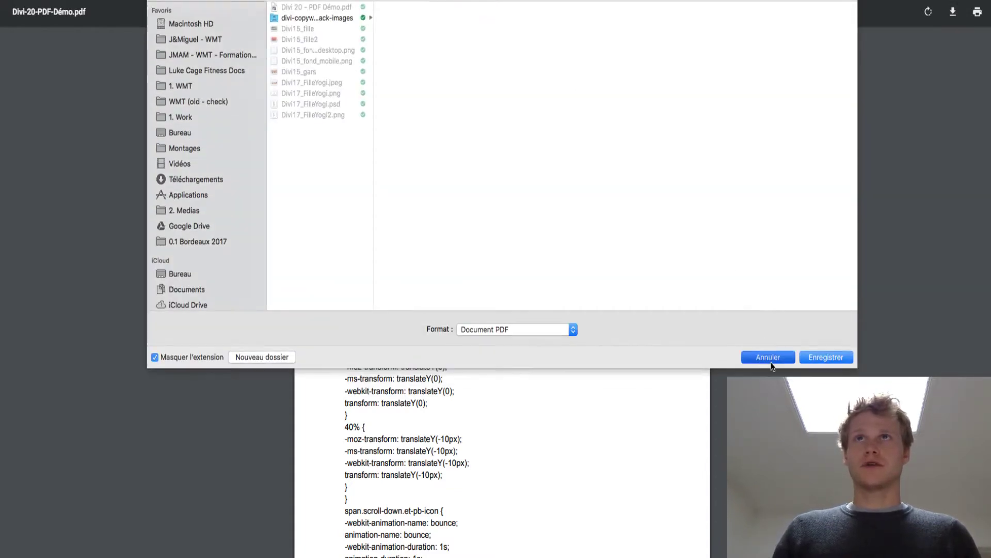
pyautogui.press('super+w')
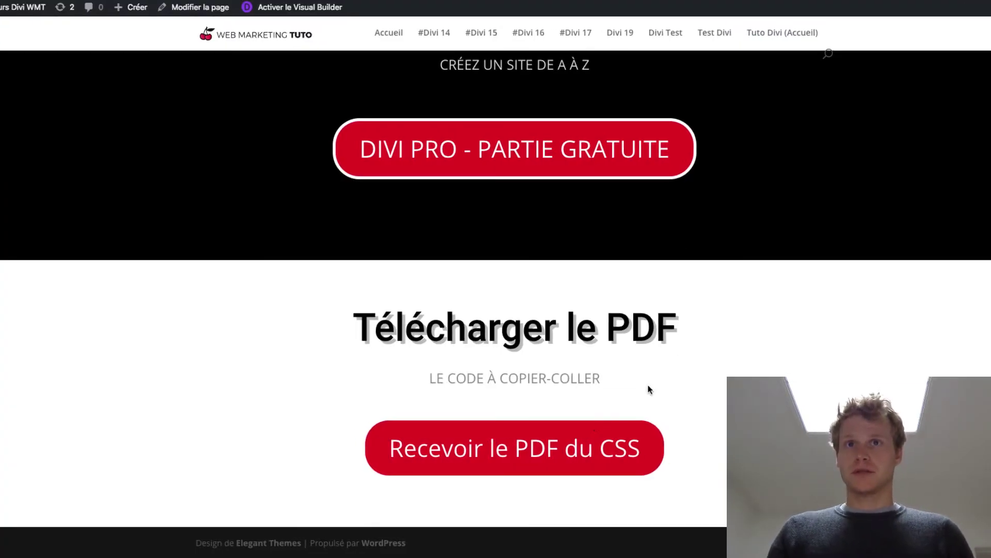
pyautogui.rightClick(585, 426)
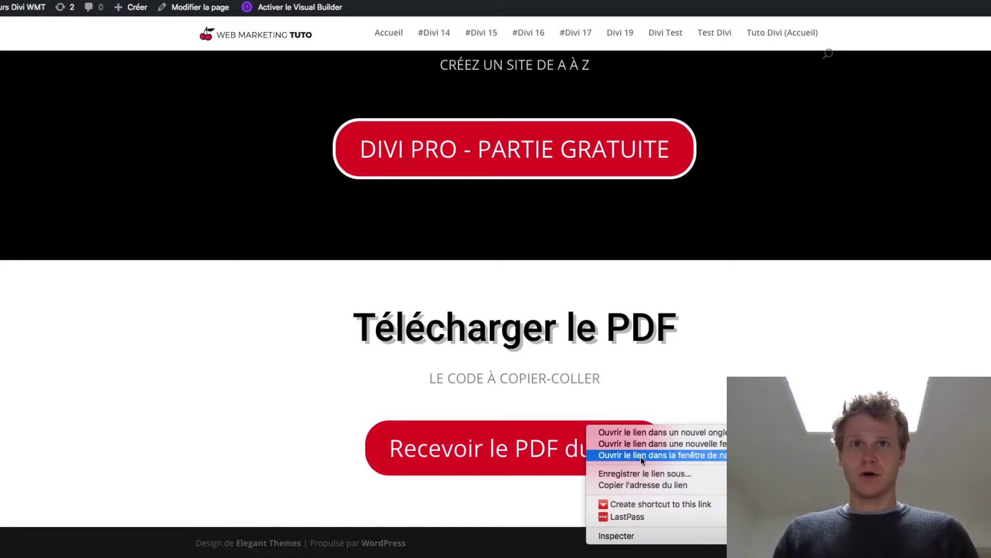
pyautogui.click(660, 472)
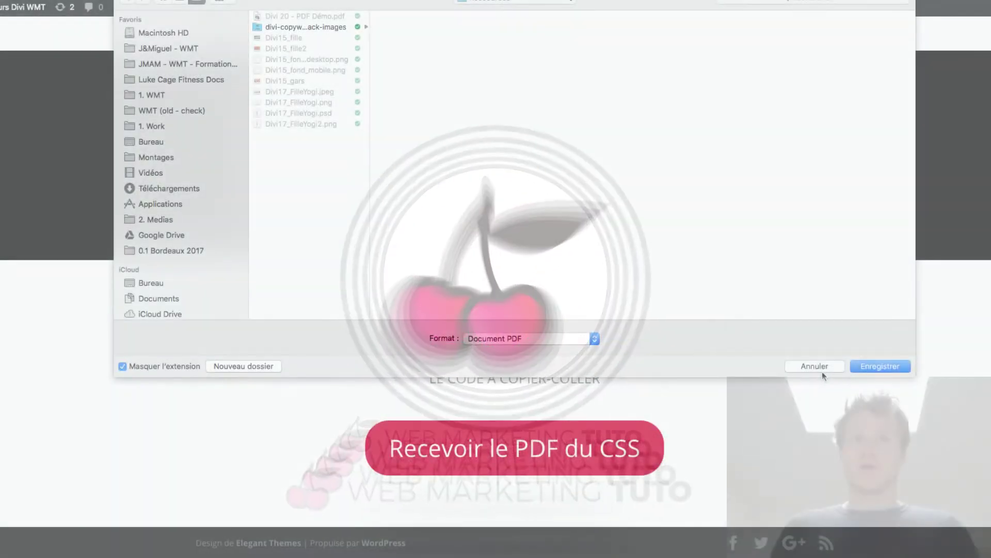
pyautogui.click(822, 368)
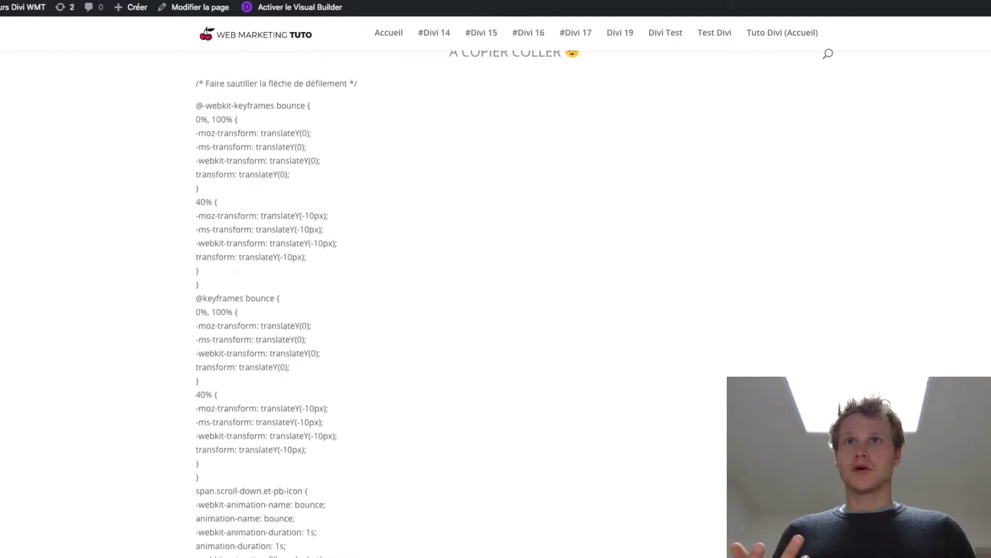
# - Examine the demo page from its header and scroll arrow down through the CSS code text to the PDF download section
pyautogui.scroll(15, 629, 476)
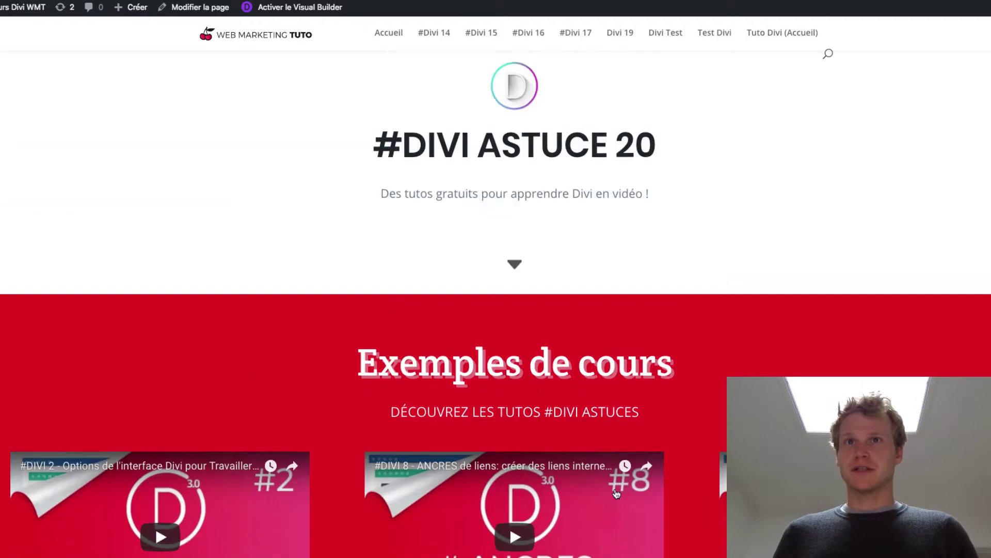
pyautogui.click(515, 293)
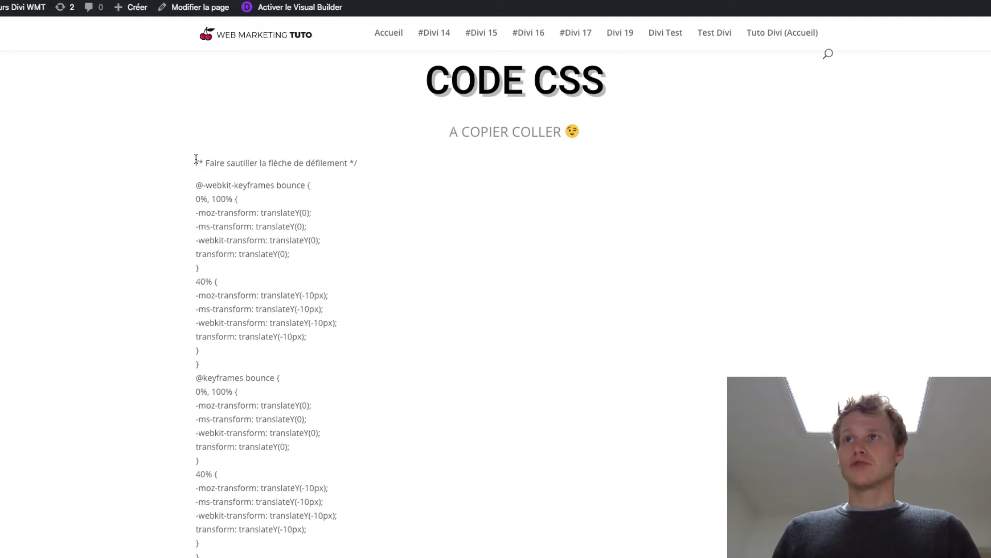
pyautogui.moveTo(196, 163); pyautogui.dragTo(387, 454)
pyautogui.scroll(-2, 388, 455)
pyautogui.scroll(-10, 389, 451)
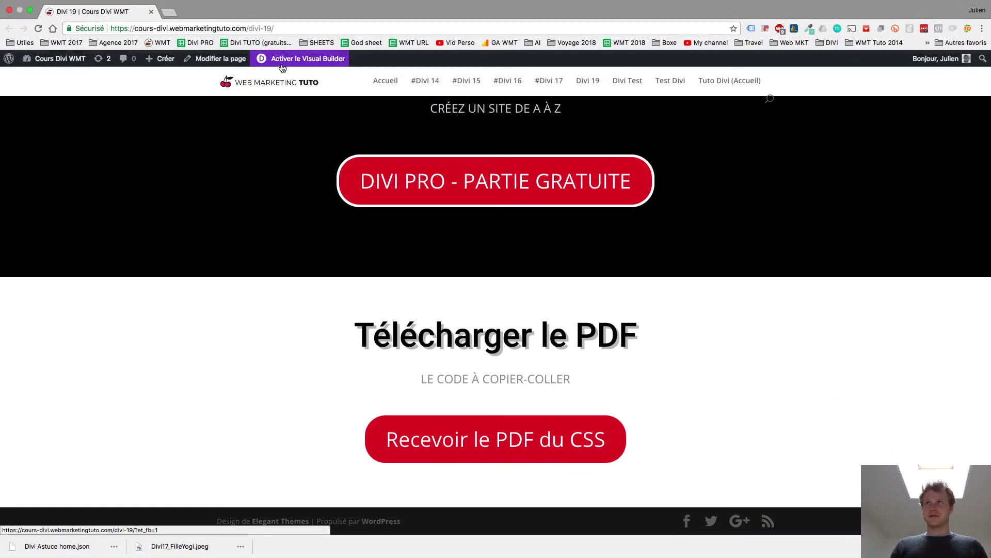
# - Open the site's WordPress dashboard in a new tab and go to the page for adding new media
pyautogui.keyDown('super'); pyautogui.click(62, 60); pyautogui.keyUp('super')
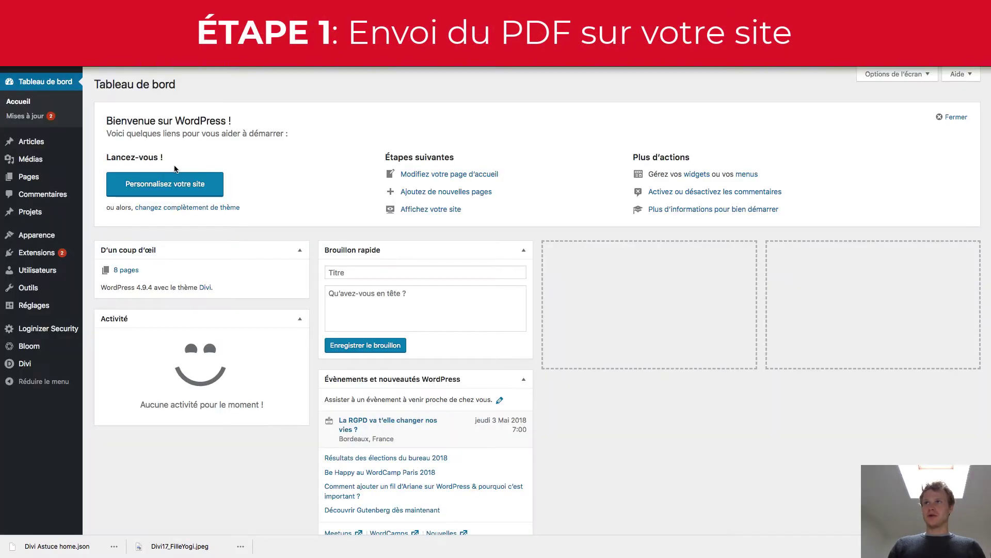
pyautogui.moveTo(31, 369)
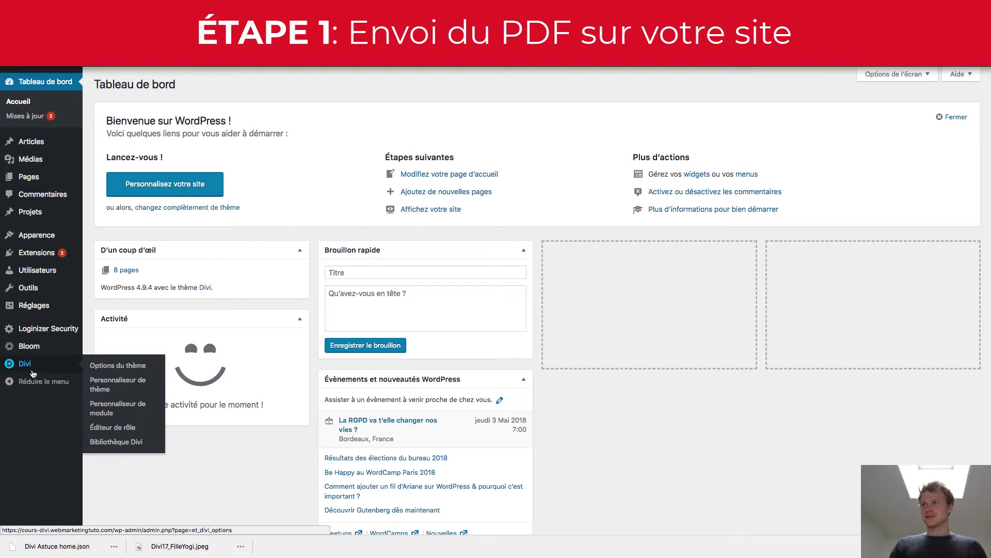
pyautogui.moveTo(49, 163)
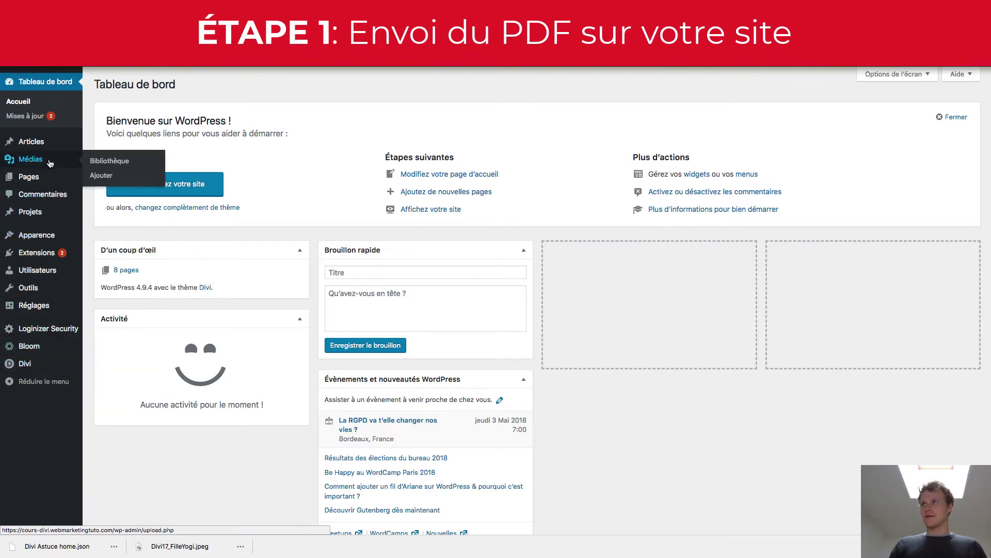
pyautogui.click(95, 175)
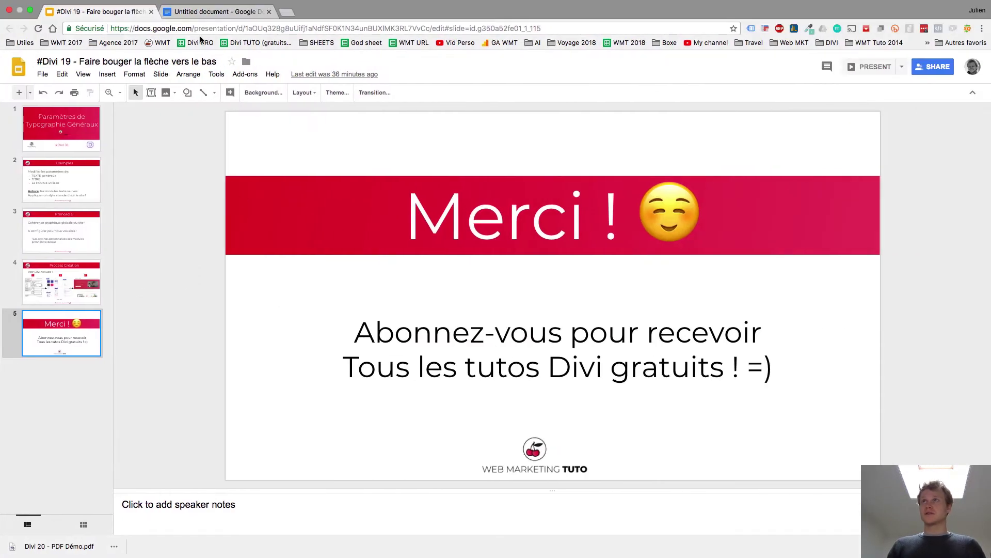
# - Switch to the CSS code document in Google Docs, check its download formats including PDF, and return to WordPress
pyautogui.click(199, 13)
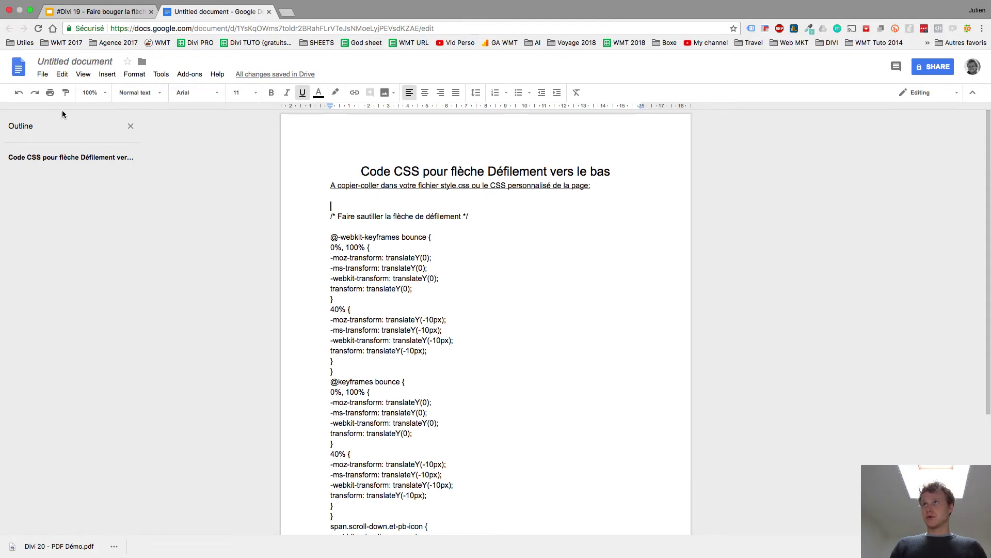
pyautogui.click(47, 76)
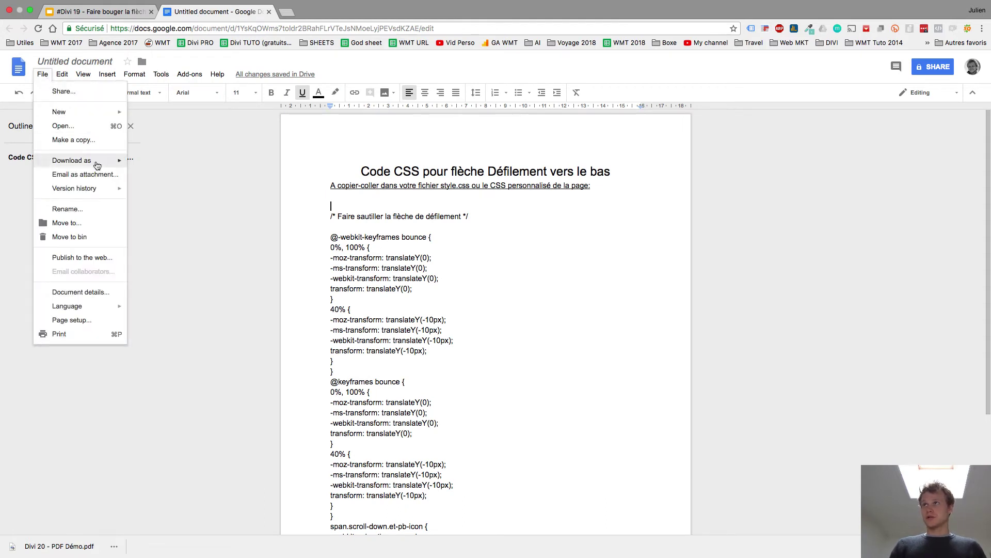
pyautogui.moveTo(96, 166)
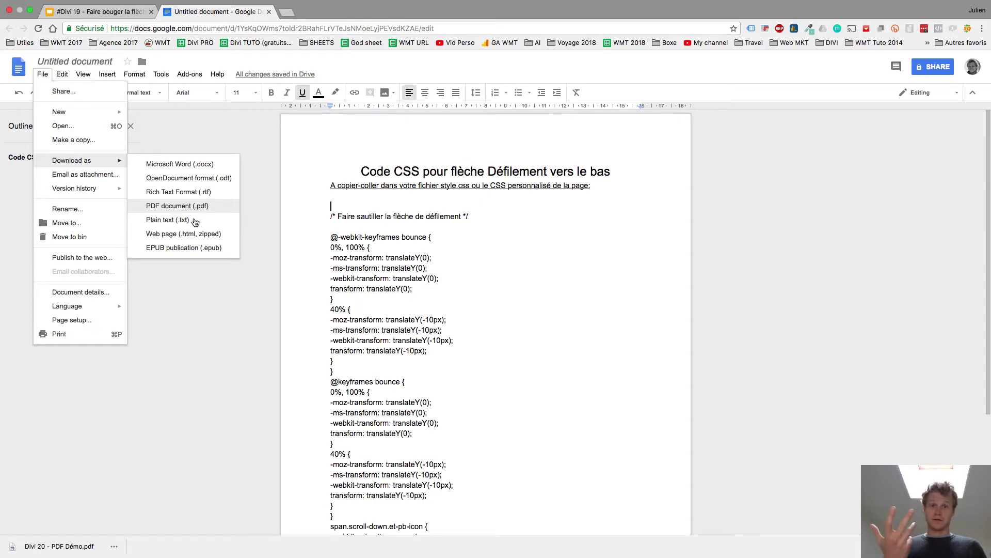
pyautogui.click(258, 324)
pyautogui.hotkey('ctrl', 'Right')
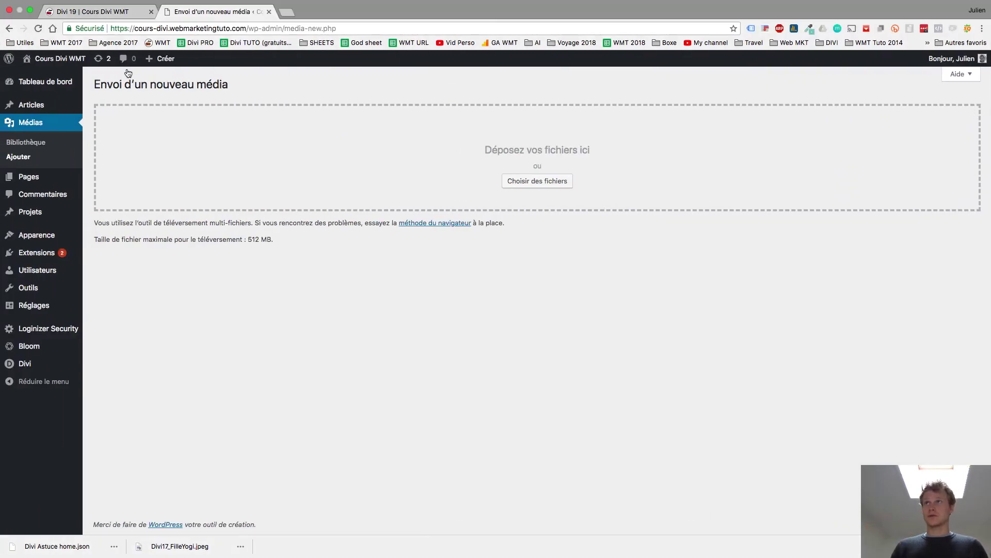
# - Upload "Divi 20 - PDF Démo.pdf" to the media library and open its edit page
pyautogui.click(539, 185)
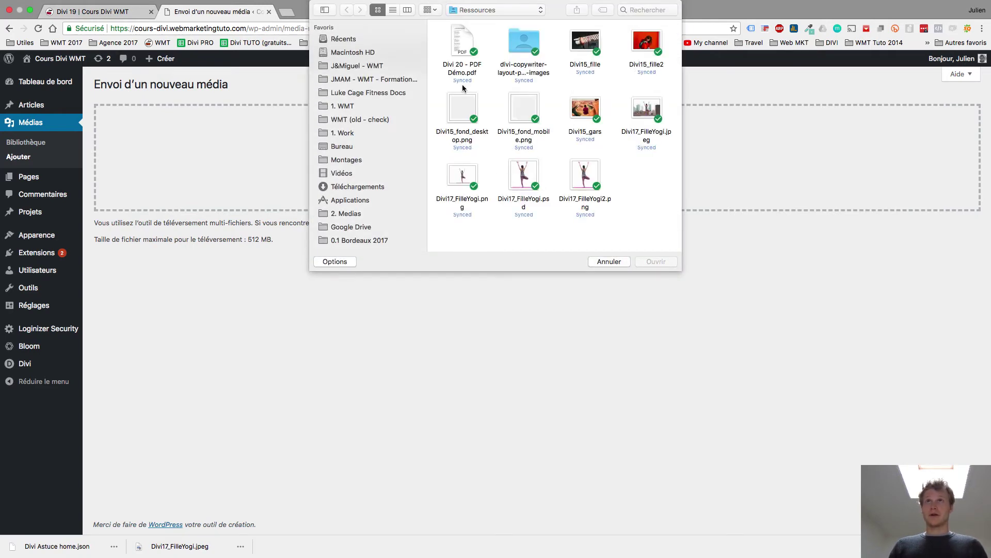
pyautogui.doubleClick(458, 46)
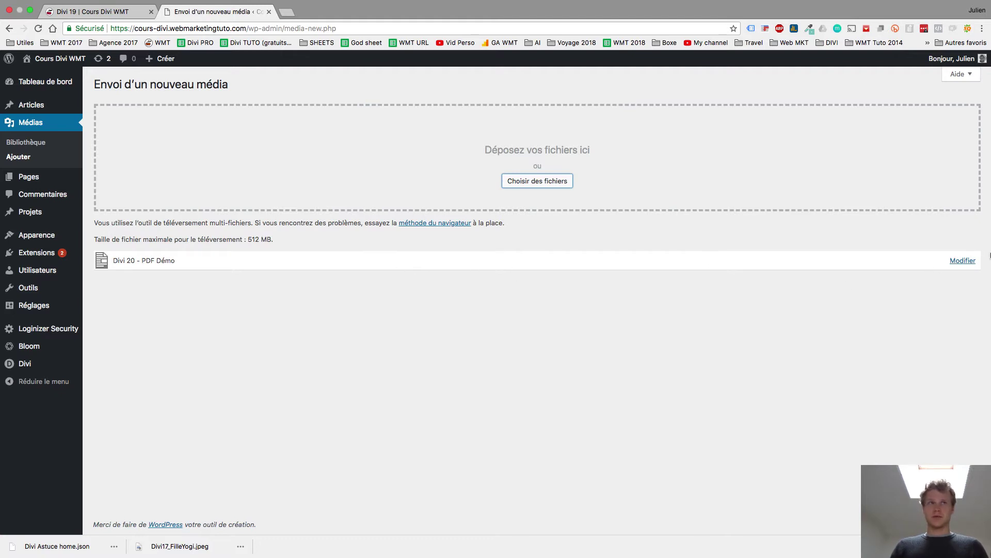
pyautogui.click(963, 261)
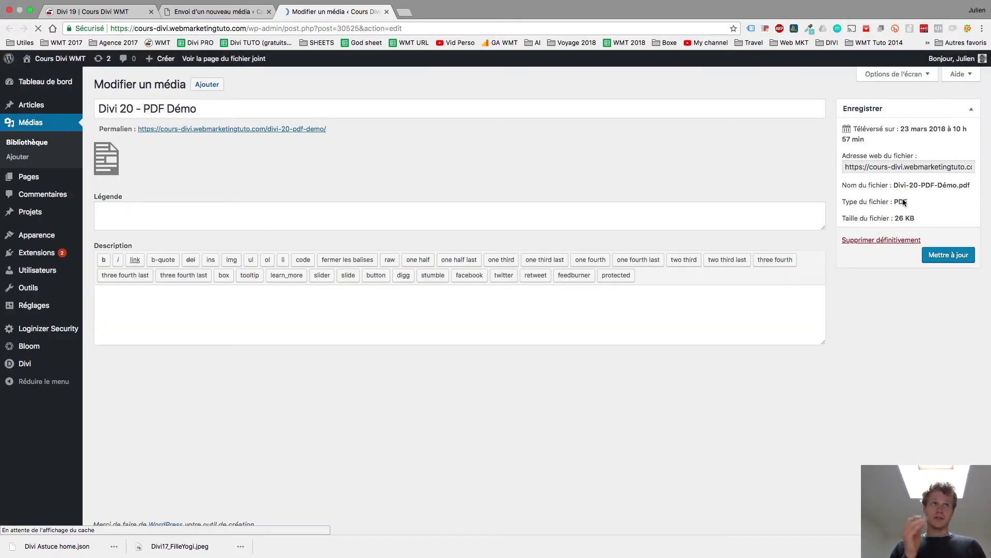
# - Copy the uploaded PDF's full file web address
pyautogui.moveTo(972, 167); pyautogui.dragTo(906, 163)
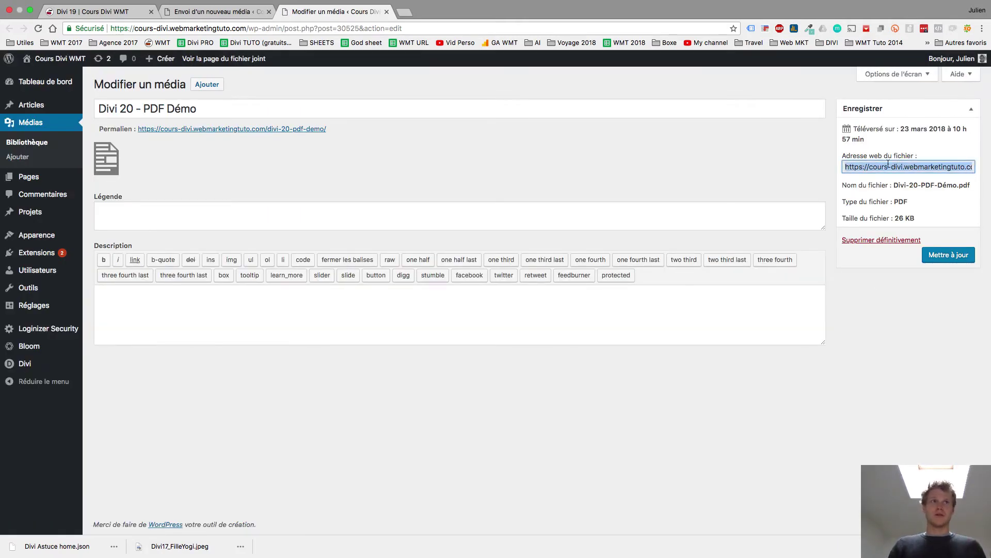
pyautogui.rightClick(884, 169)
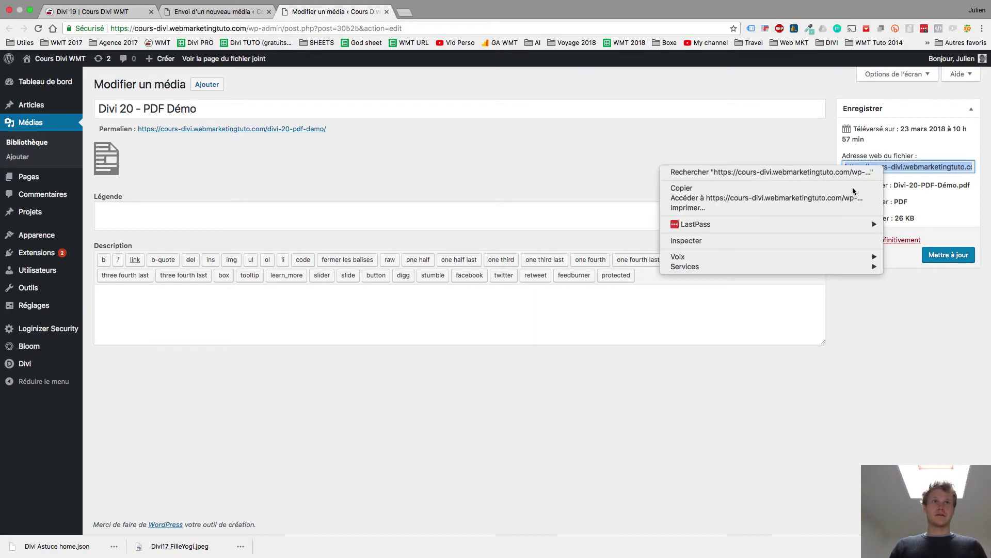
pyautogui.click(806, 189)
# - Launch the Visual Builder on the Divi 19 page and open the settings of the "Recevoir le PDF du CSS" button
pyautogui.click(122, 16)
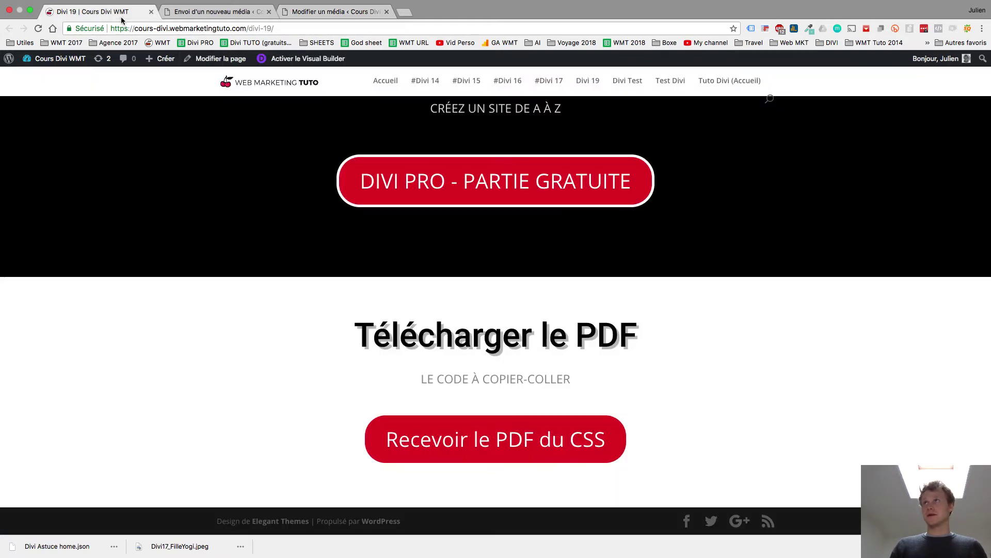
pyautogui.click(305, 59)
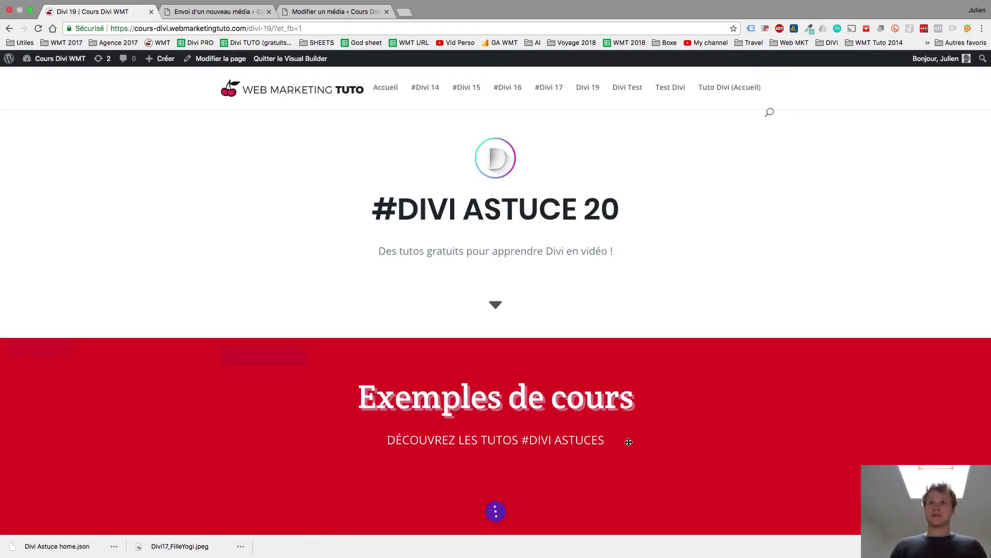
pyautogui.scroll(-15, 495, 421)
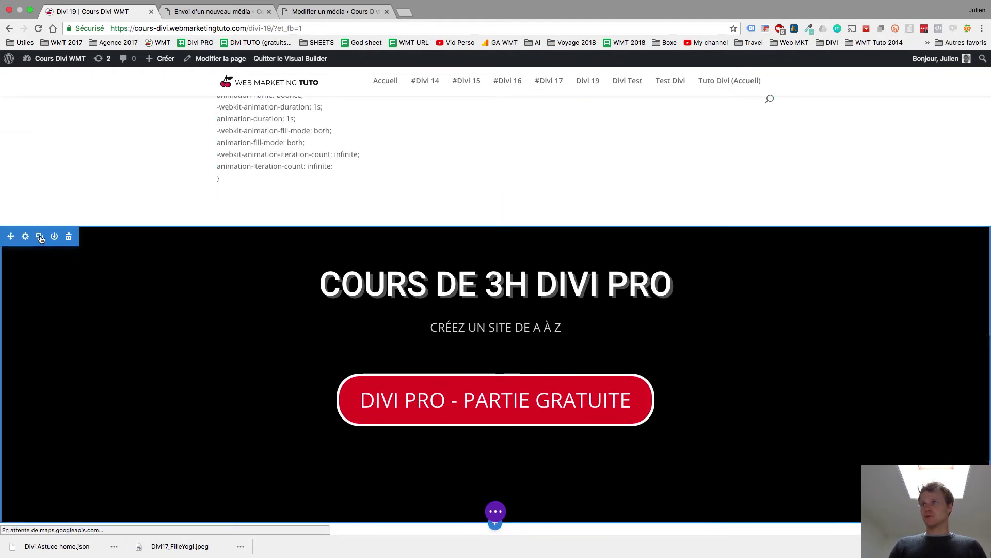
pyautogui.moveTo(155, 358); pyautogui.dragTo(9, 240)
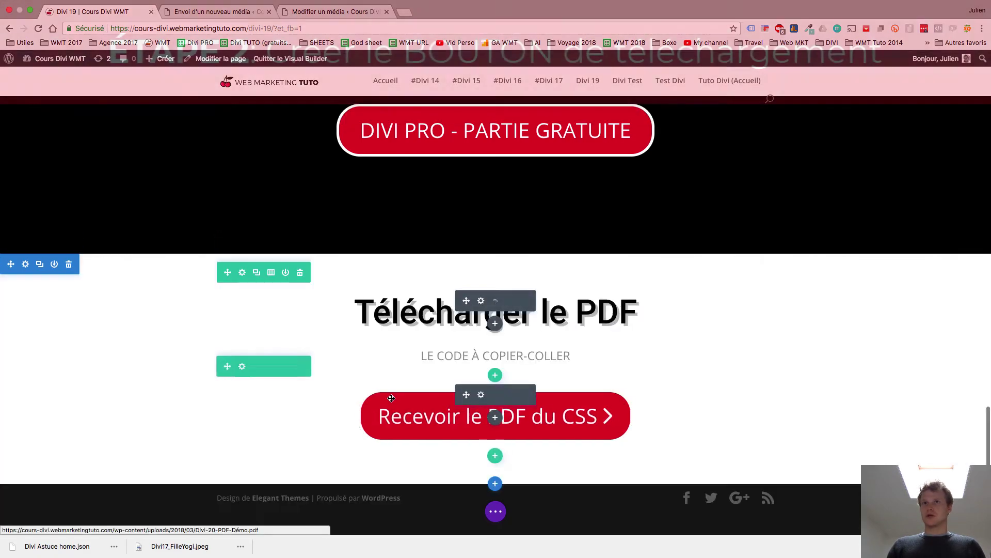
pyautogui.scroll(5, 373, 320)
pyautogui.scroll(4, 373, 320)
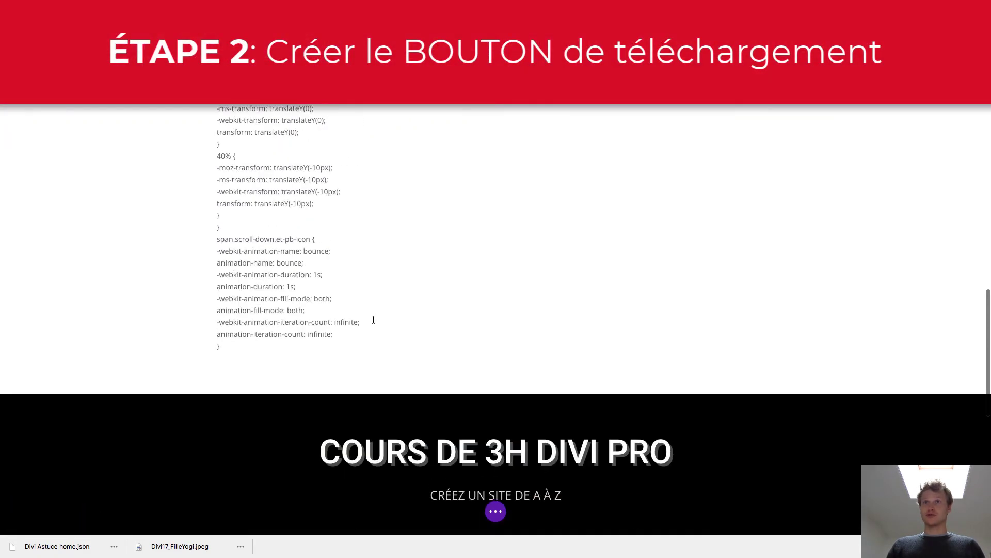
pyautogui.scroll(-8, 373, 319)
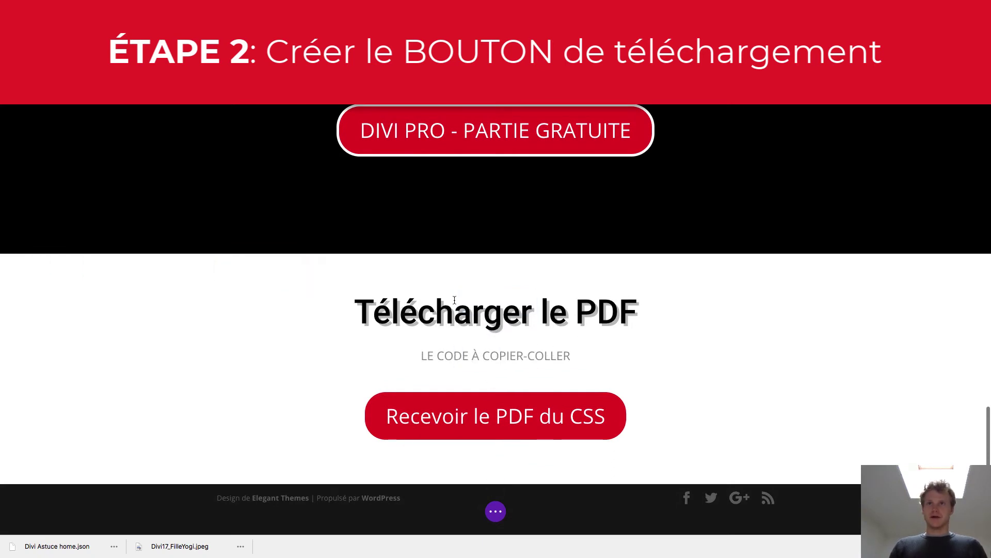
pyautogui.doubleClick(434, 308)
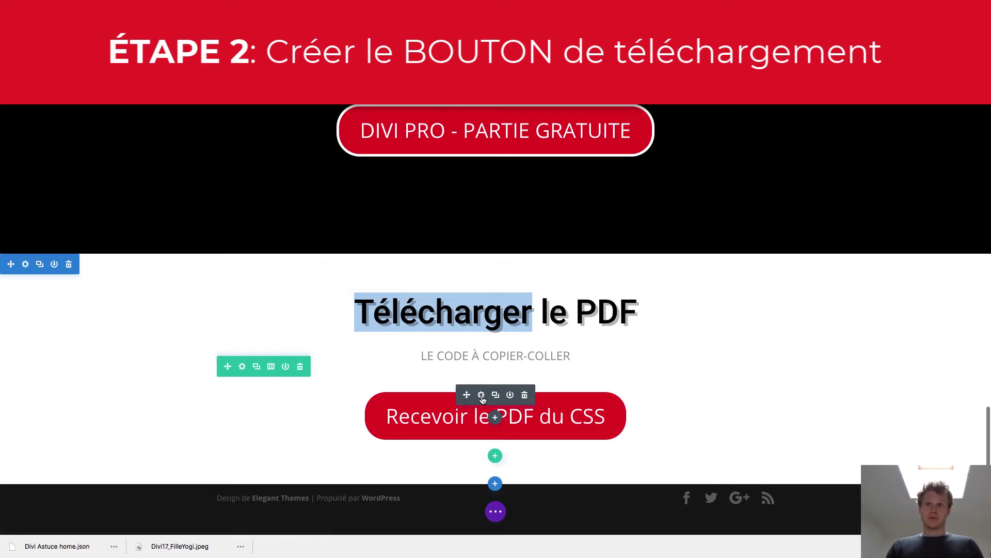
pyautogui.click(481, 396)
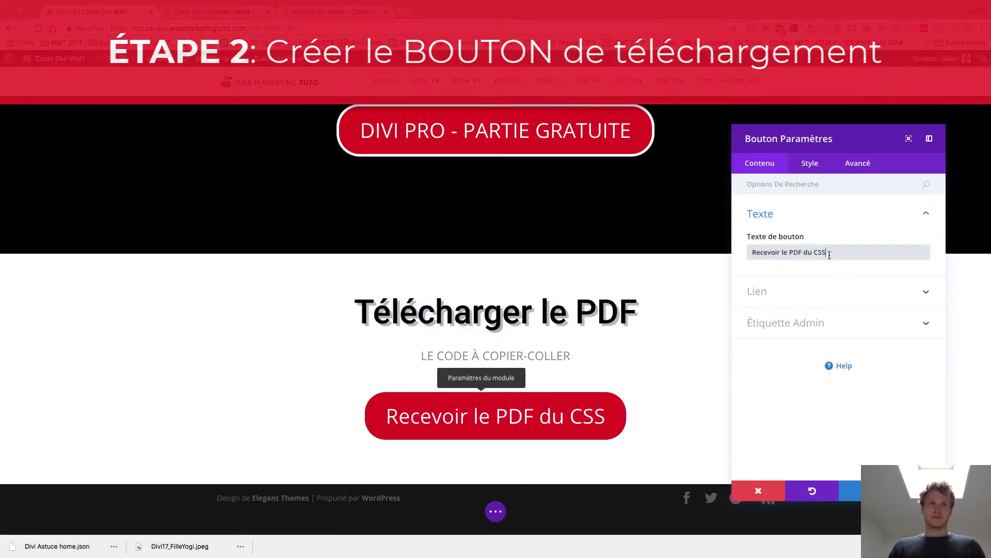
# - Try "PDF GRATUIT" and "BROCHURE" as the download button's text
pyautogui.tripleClick(832, 257)
pyautogui.write('PDF ')
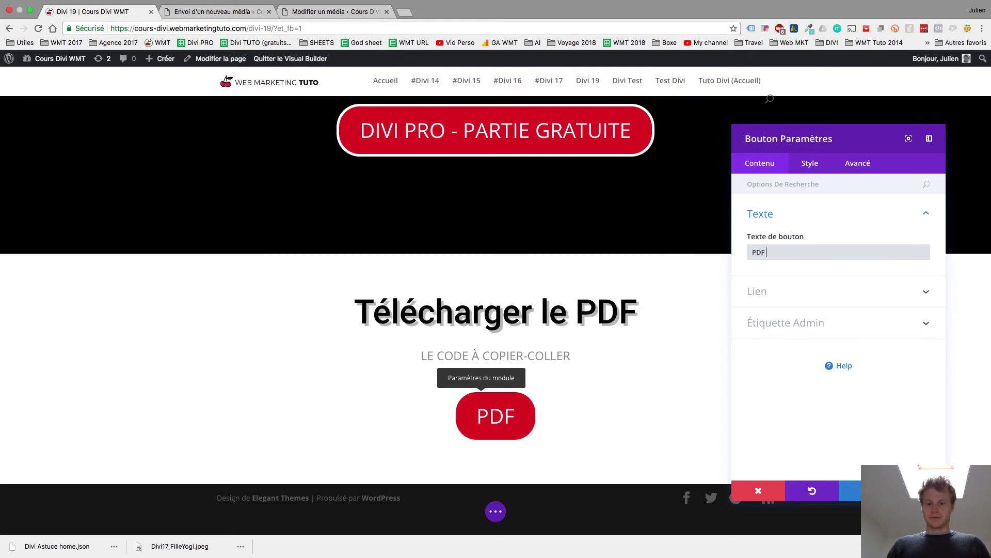
pyautogui.write('GRATUIT')
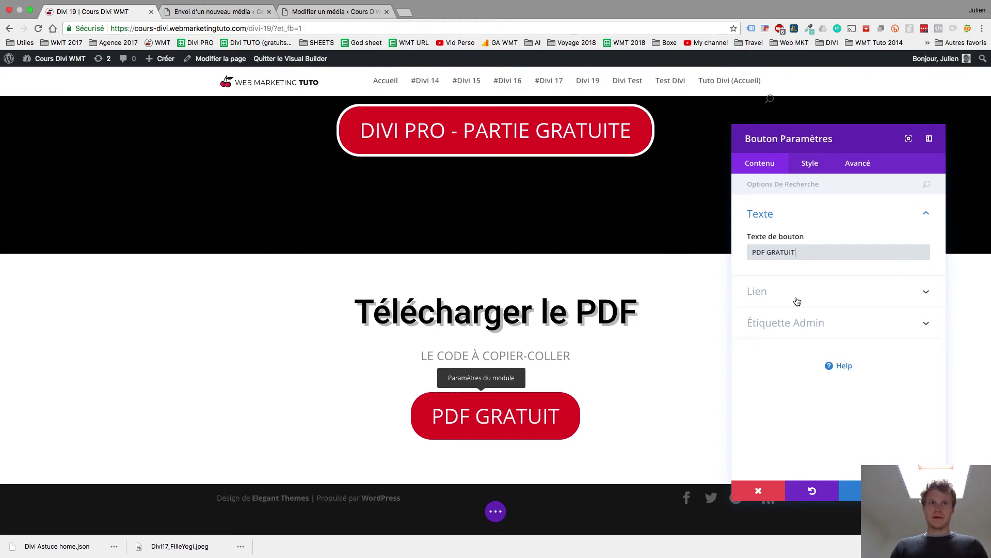
pyautogui.write('BROCHURE')
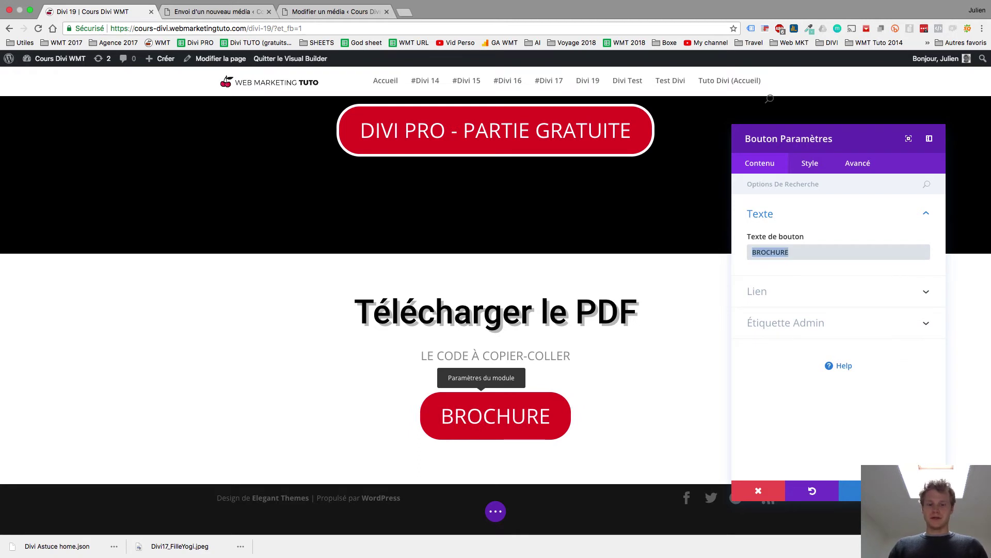
# - Set the download button's text to "Code CSS de DIVI19"
pyautogui.write('Code CSS')
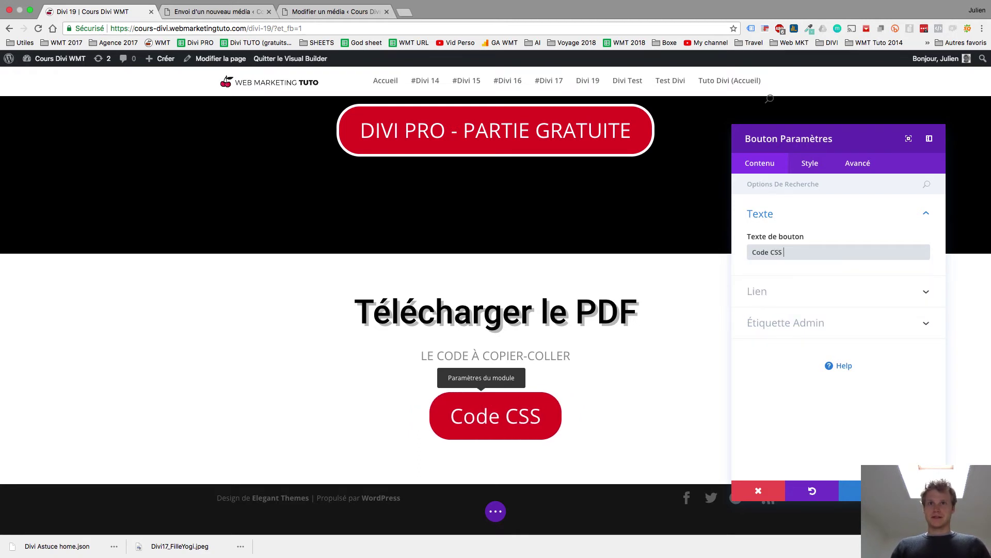
pyautogui.write(' du')
pyautogui.press('BackSpace')
pyautogui.press('BackSpace')
pyautogui.write('e DIVI19')
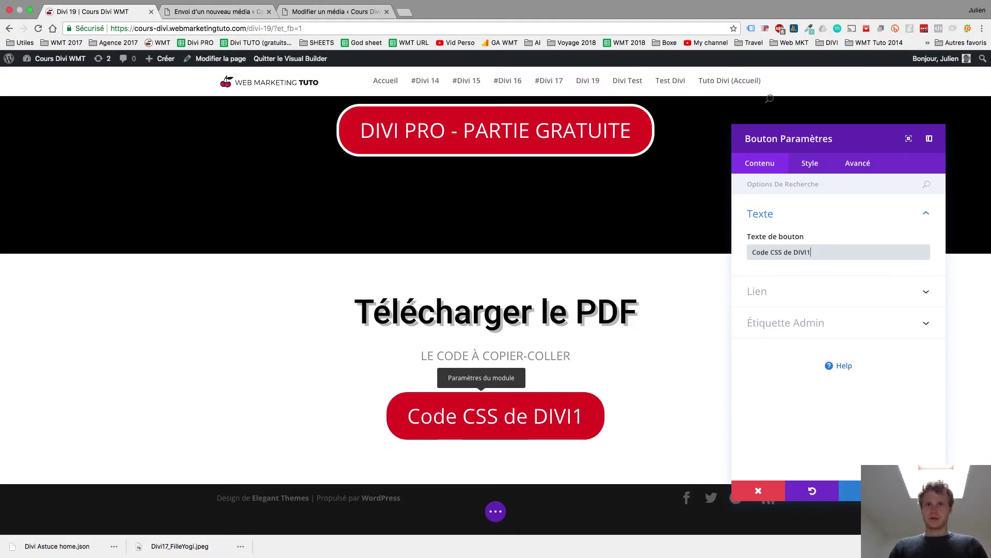
# - Change the download button's text to "Code CSS de #DIVI 19"
pyautogui.press('BackSpace')
pyautogui.write('19')
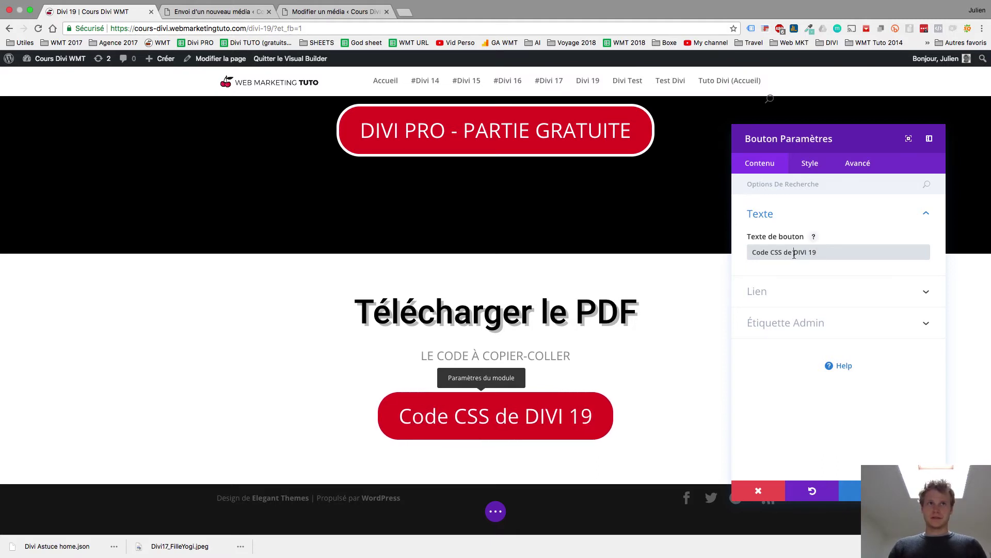
pyautogui.click(794, 253)
pyautogui.write('#')
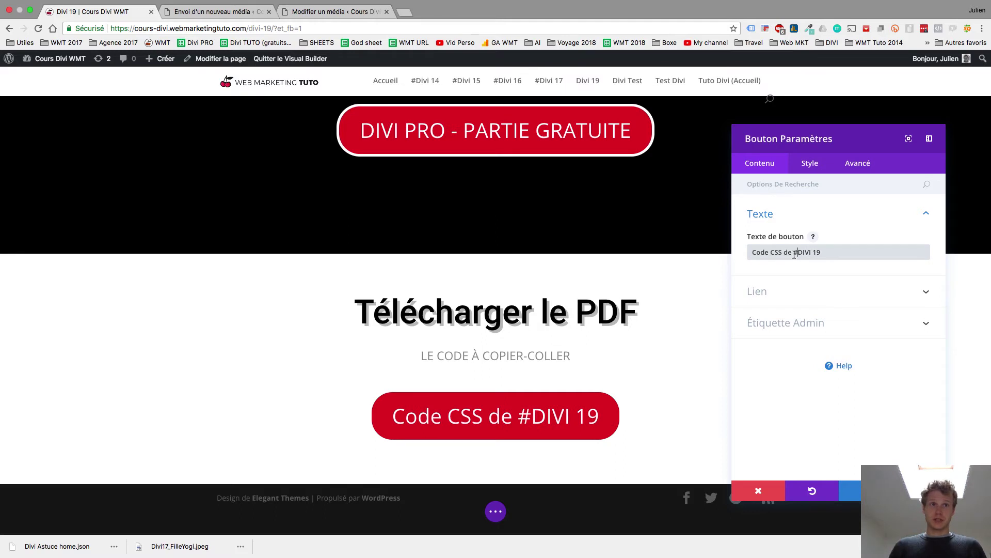
pyautogui.click(806, 293)
pyautogui.click(839, 289)
pyautogui.hotkey('ctrl', 'a')
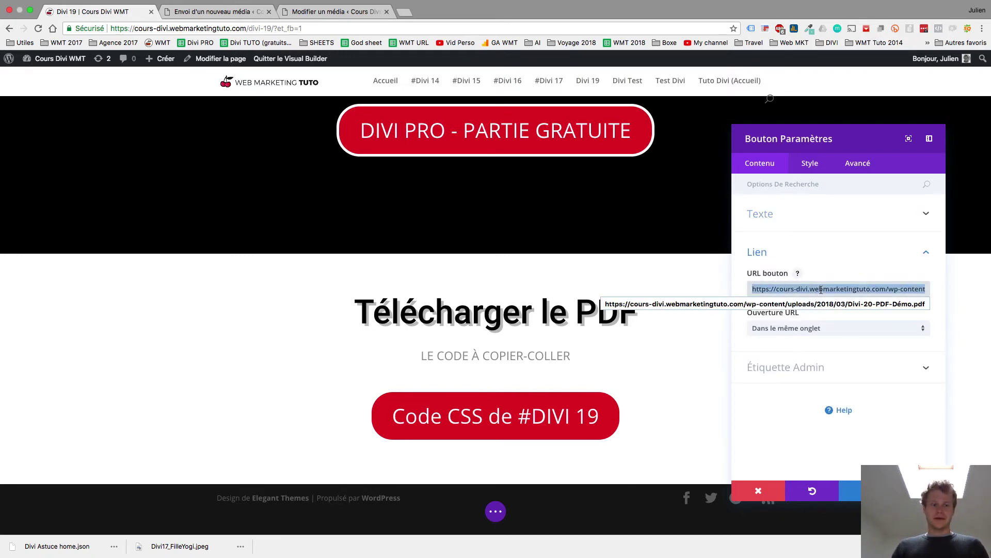
pyautogui.press('BackSpace')
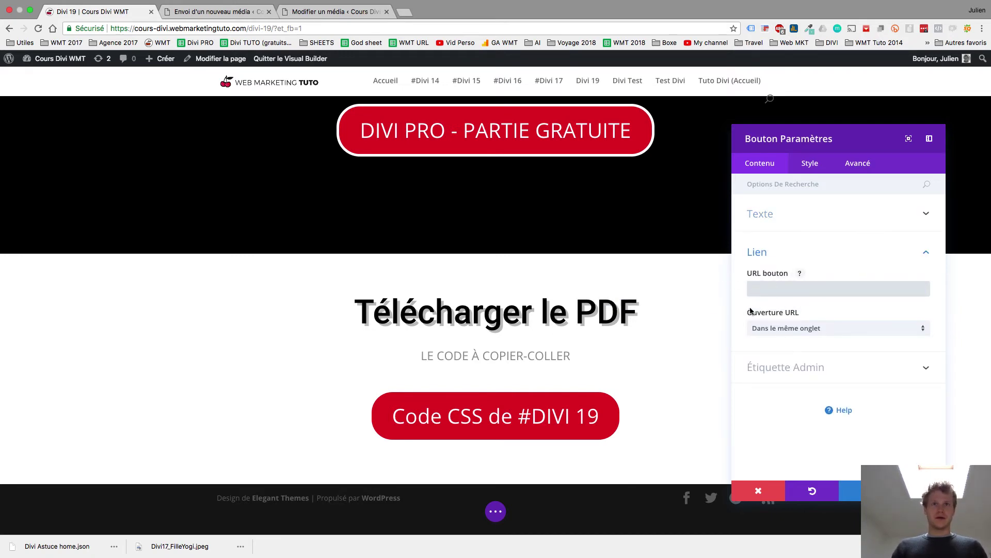
pyautogui.click(345, 11)
pyautogui.click(66, 13)
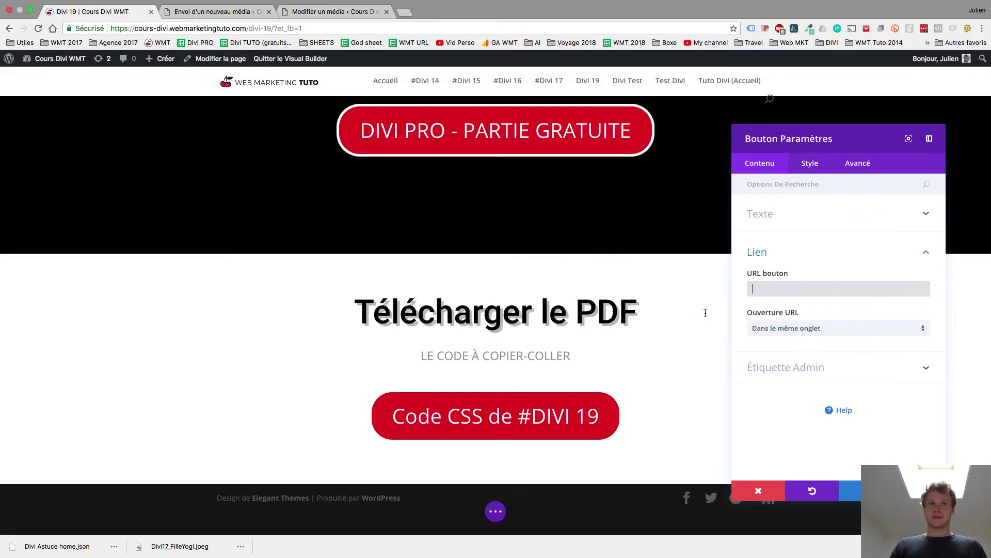
pyautogui.write('https://cours-divi.webmarketingtuto.com/wp-content/uploads/2018/03/Divi-20-PDF-Démo.pdf')
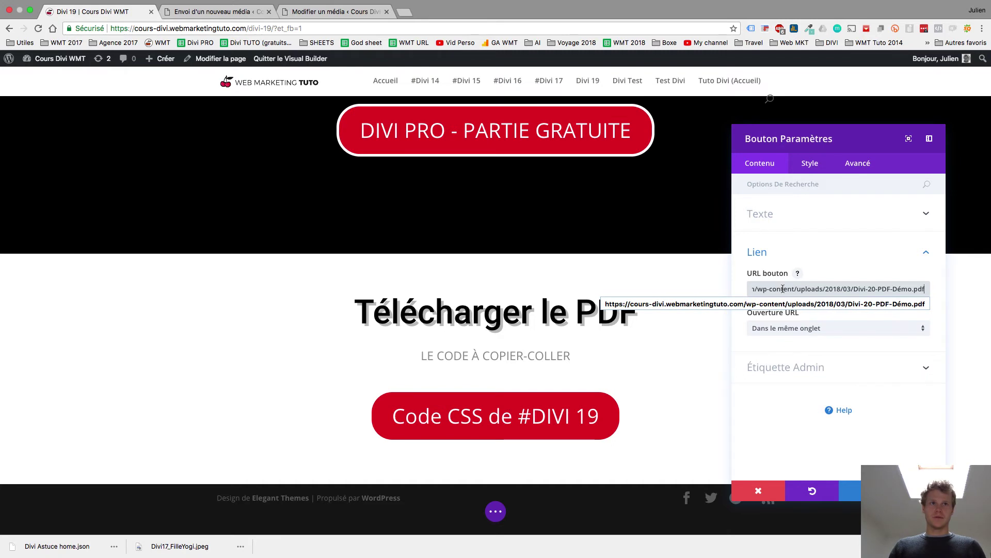
# - Remove the domain from the button's URL, leaving the relative path /wp-content/uploads/2018/03/Divi-20-PDF-Démo.pdf
pyautogui.moveTo(772, 287); pyautogui.dragTo(685, 287)
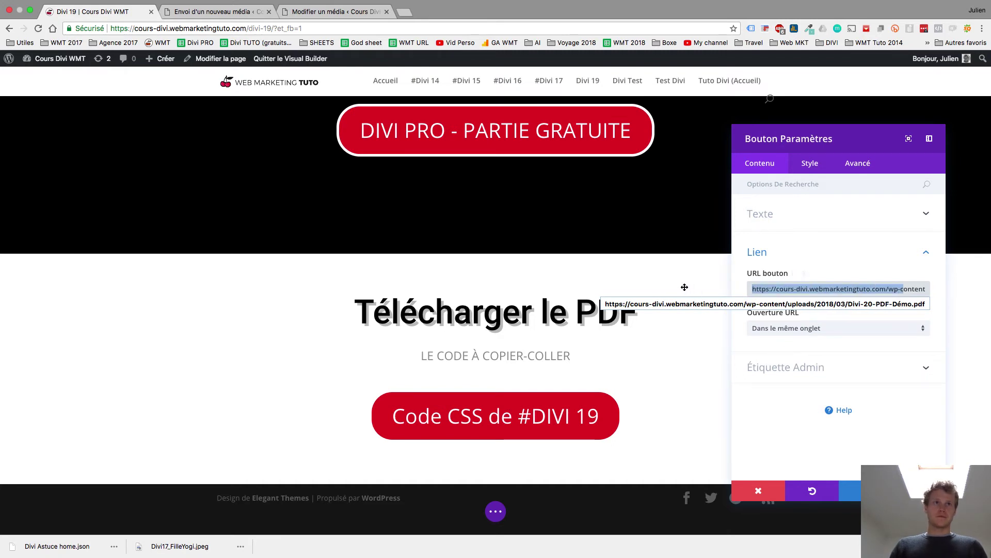
pyautogui.click(888, 290)
pyautogui.hotkey('shift', 'Home')
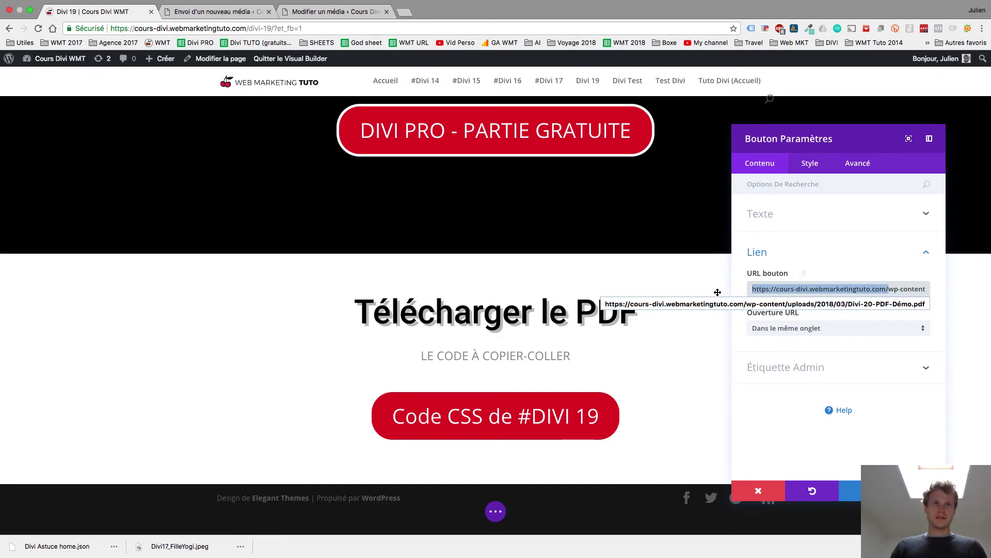
pyautogui.press('BackSpace')
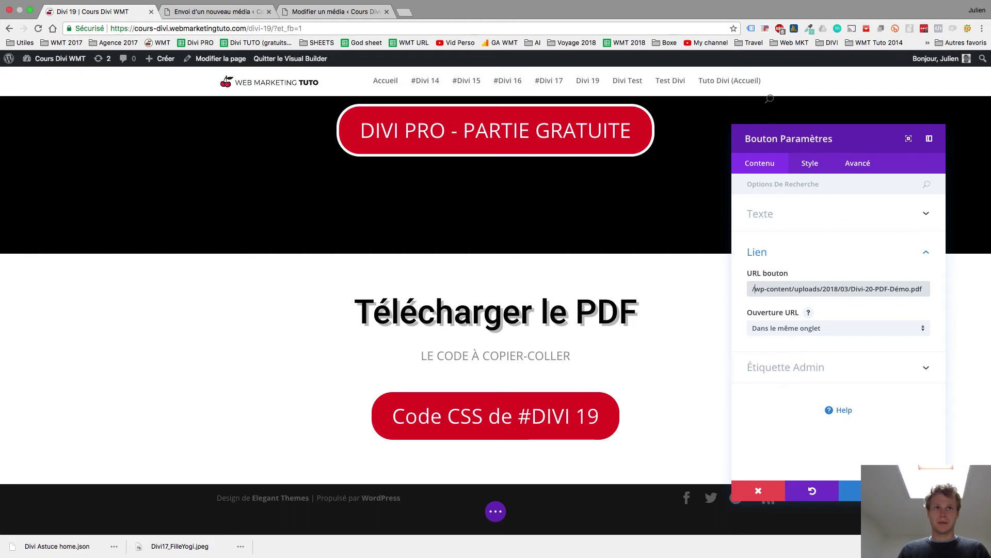
# - Choose "Dans le même onglet" for opening the button's link, and save the changes before leaving the Visual Builder
pyautogui.click(819, 334)
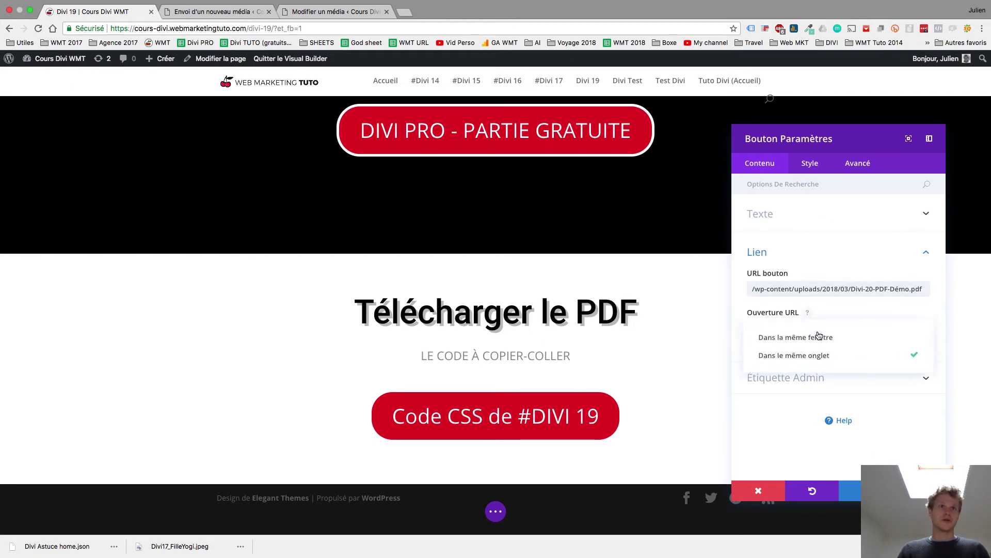
pyautogui.click(900, 432)
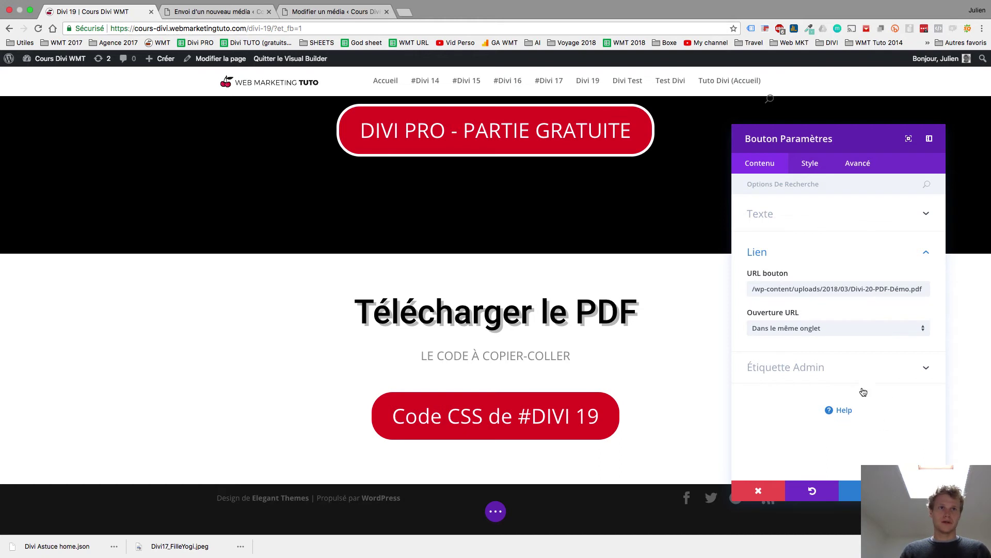
pyautogui.click(820, 333)
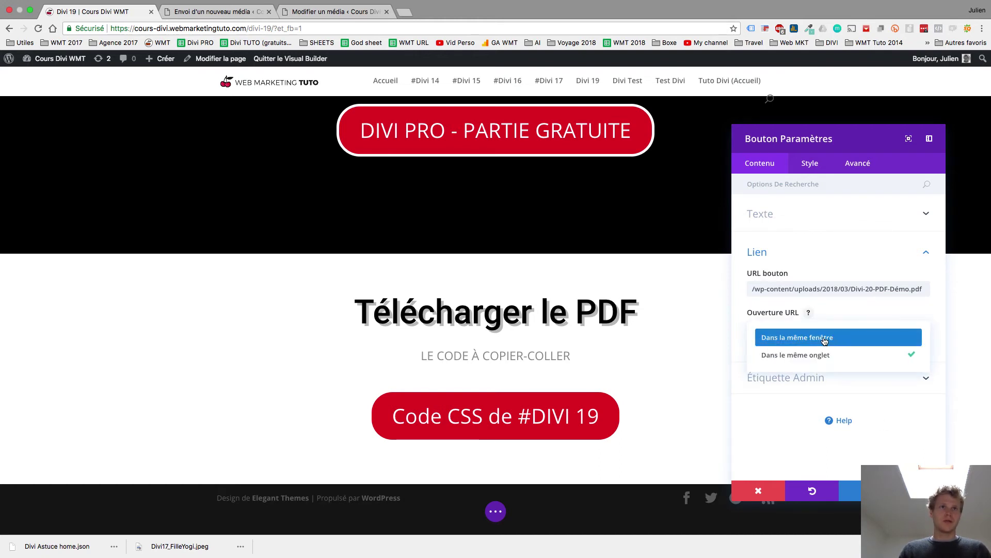
pyautogui.click(839, 361)
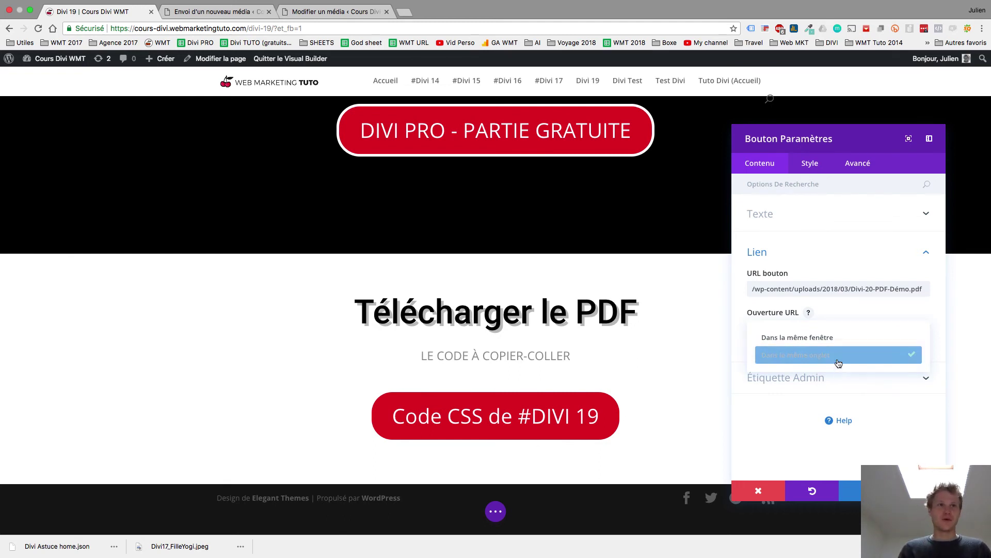
pyautogui.click(888, 490)
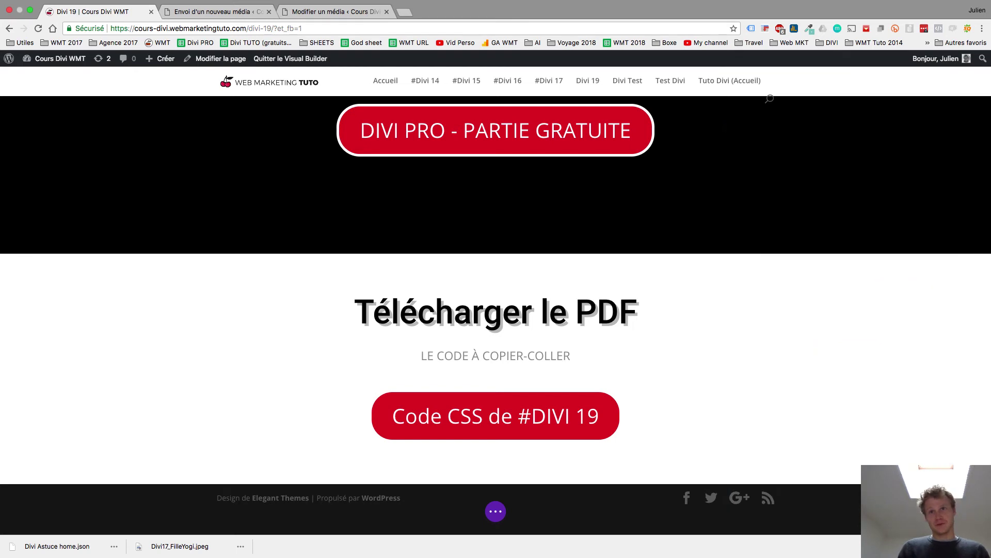
pyautogui.click(497, 514)
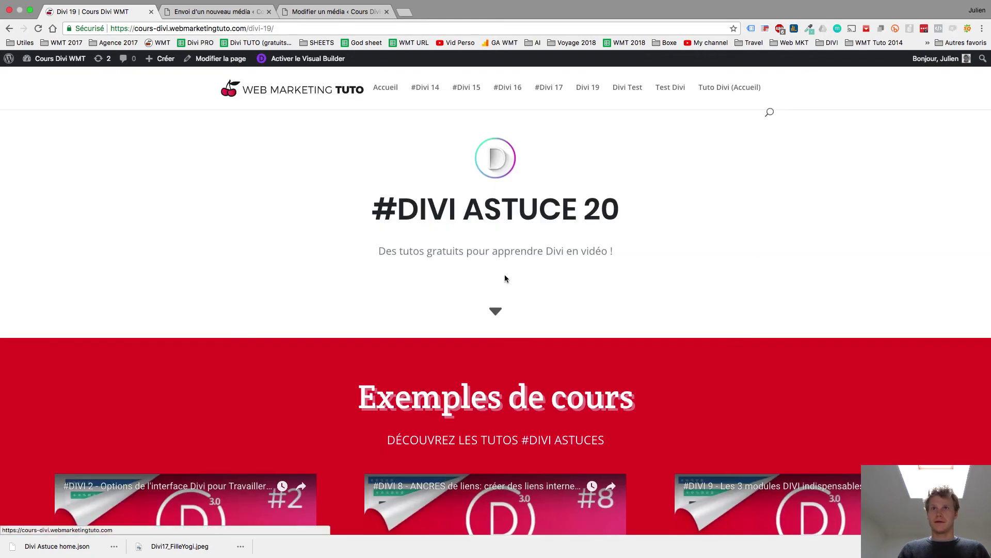
# - Test the "Code CSS de #DIVI 19" button on the published page and open the PDF's save dialog, cancelling it without saving
pyautogui.click(498, 308)
pyautogui.scroll(-20, 497, 308)
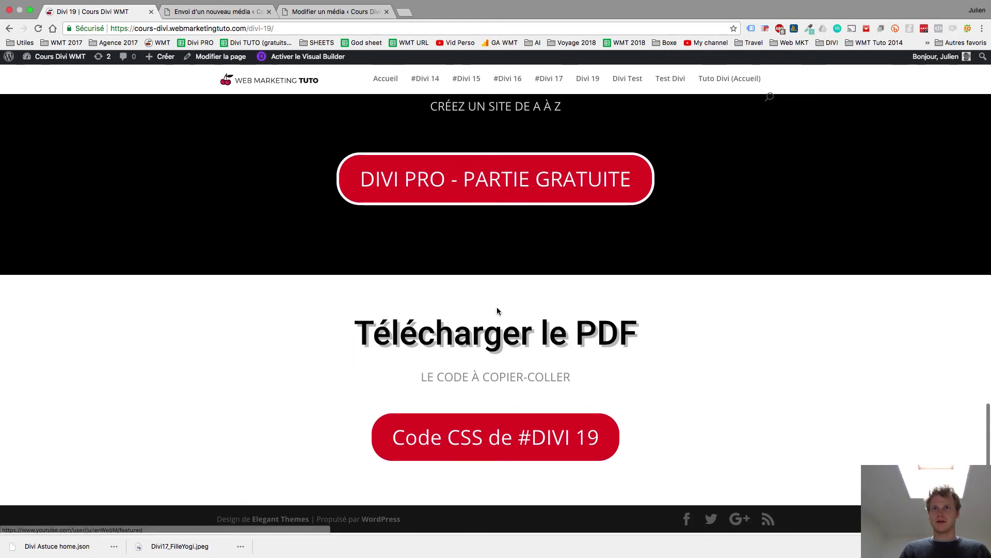
pyautogui.click(525, 443)
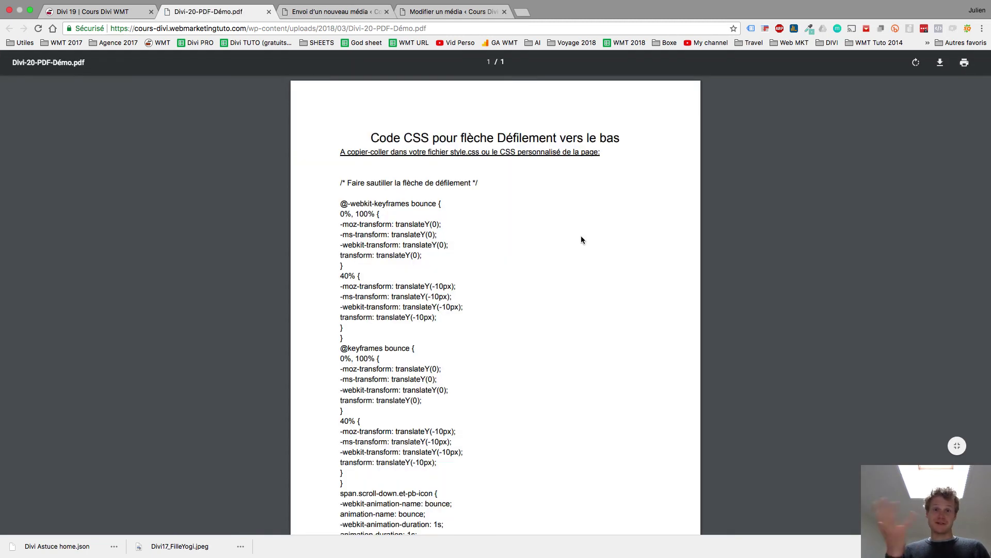
pyautogui.click(940, 62)
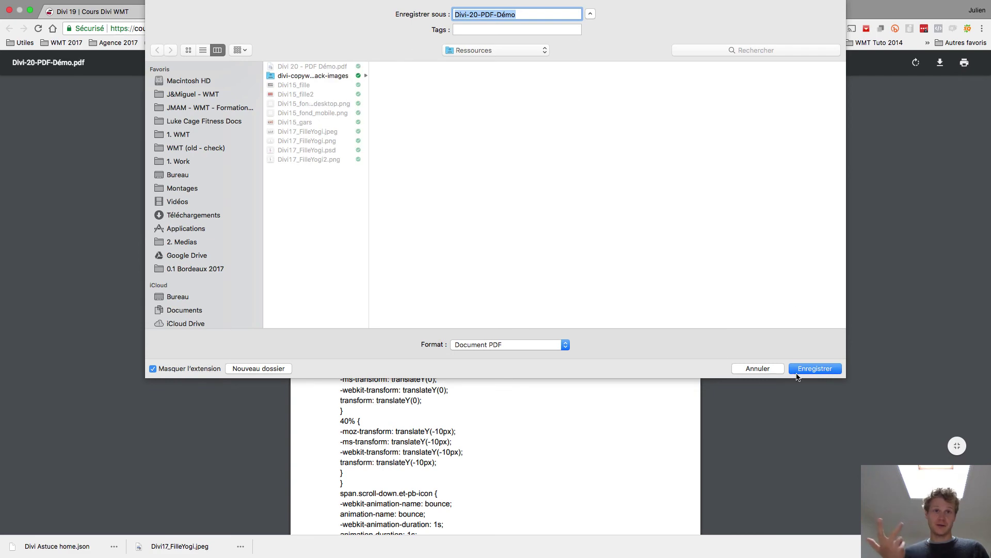
pyautogui.click(770, 368)
# - Switch to the Google Slides presentation "#Divi 19 - Faire bouger la flèche vers le bas"
pyautogui.hotkey('ctrl', 'Right')
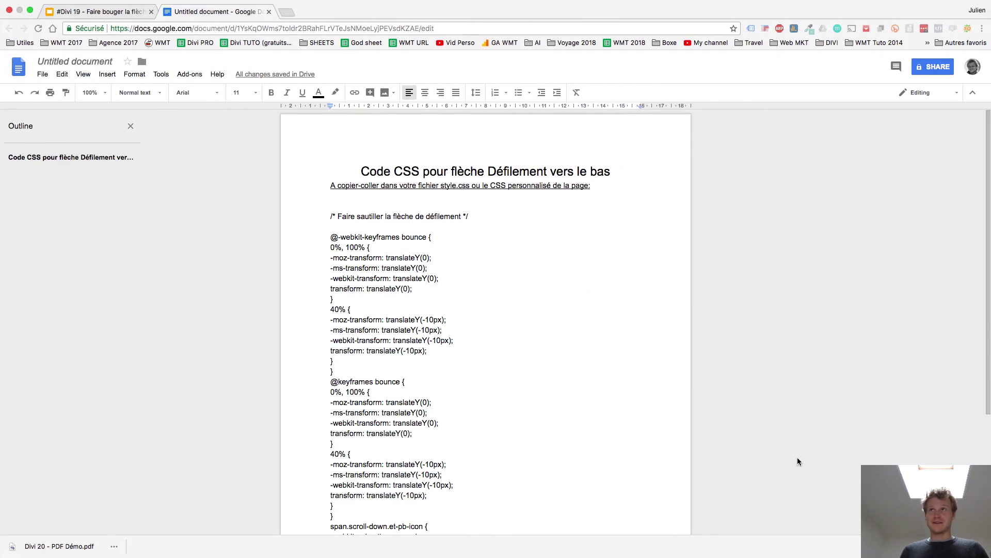
pyautogui.click(130, 17)
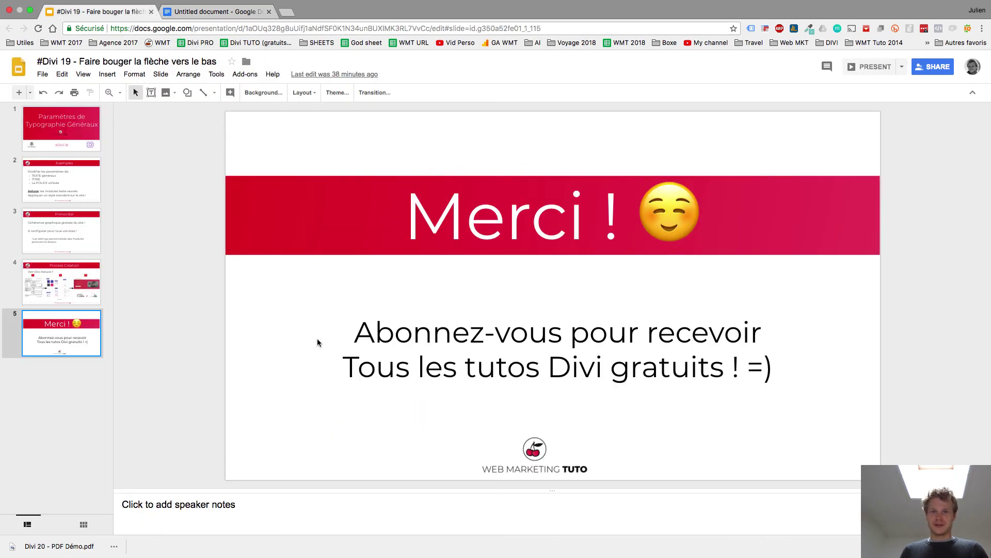